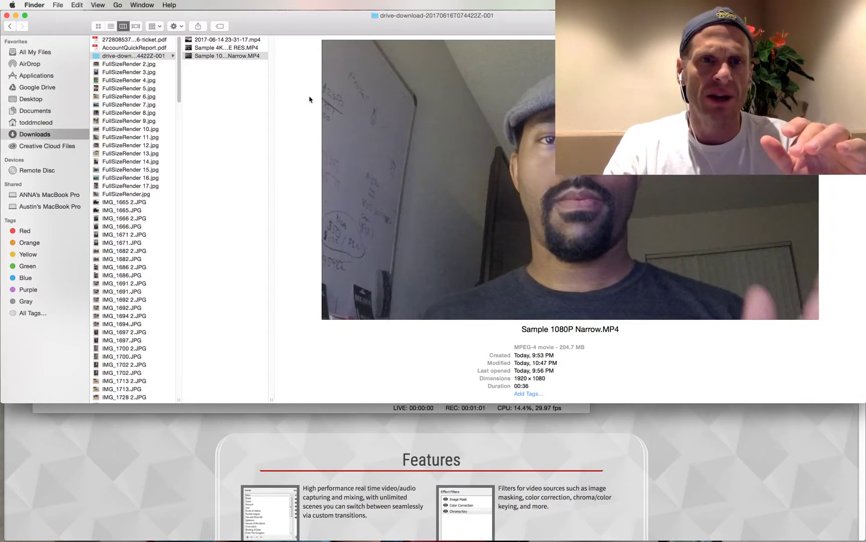
pyautogui.click(230, 40)
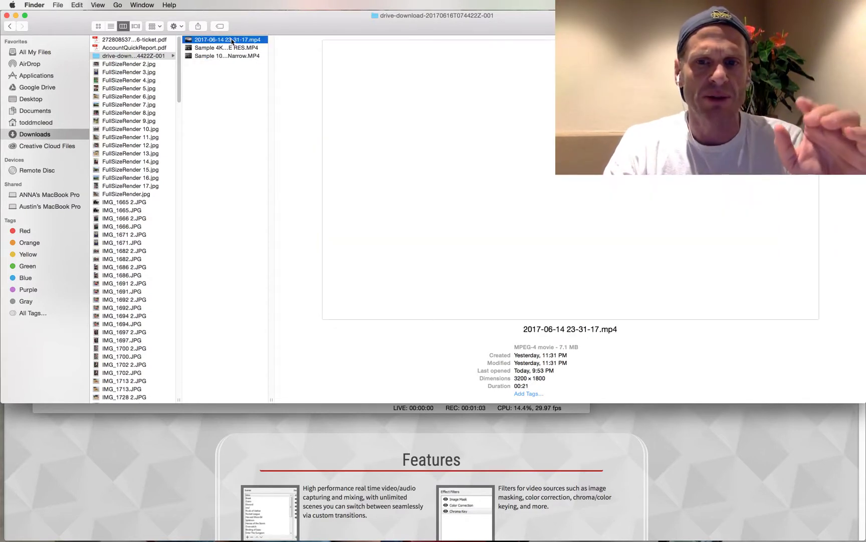
pyautogui.press('super+Tab')
pyautogui.press('super+Tab')
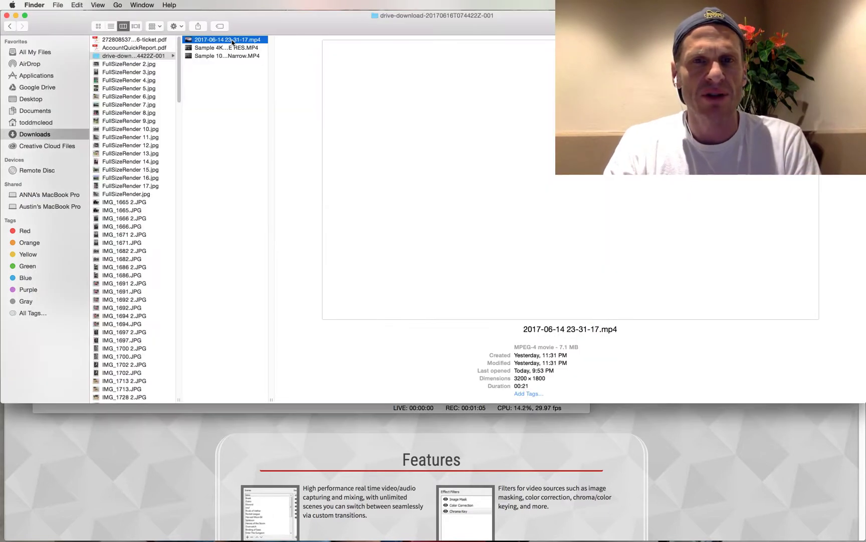
pyautogui.press('super+Tab')
pyautogui.press('super+Tab')
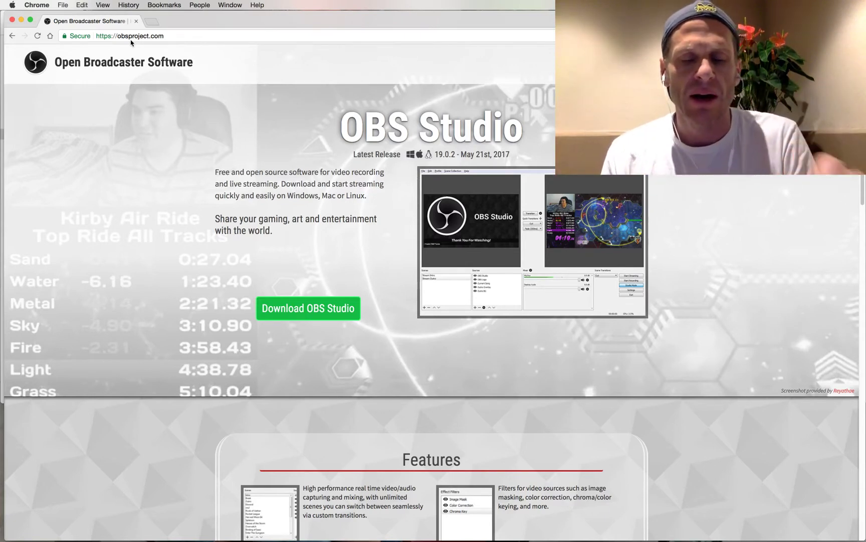
# Step: Switch to OBS Studio and open its Settings window
pyautogui.press('super+Tab')
pyautogui.press('super+Tab')
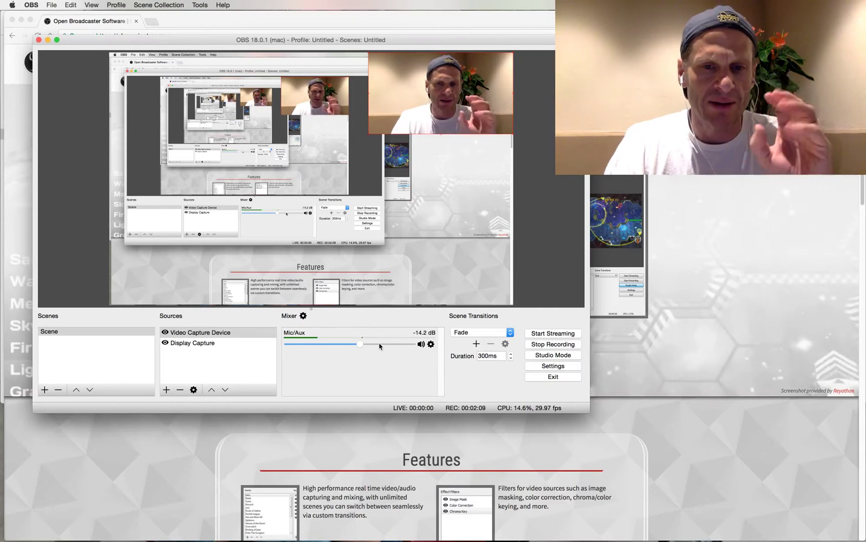
pyautogui.click(555, 366)
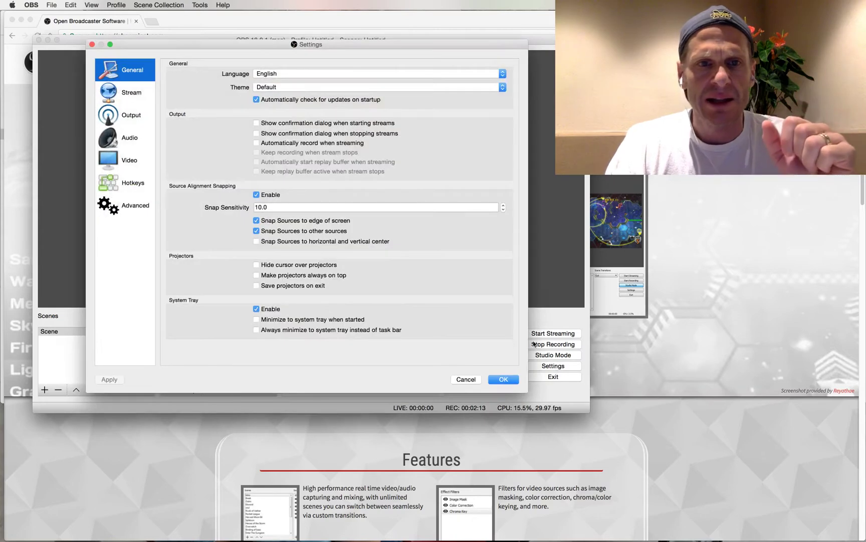
pyautogui.click(133, 94)
# Step: Inspect the OBS Output page, the Audio page (48khz) and the Video page (1920x1200, 29.97 fps)
pyautogui.click(133, 118)
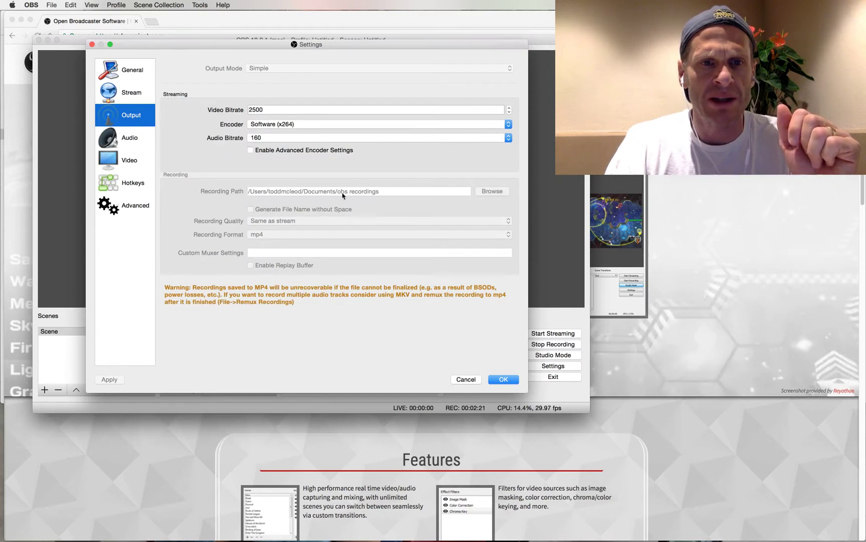
pyautogui.click(123, 143)
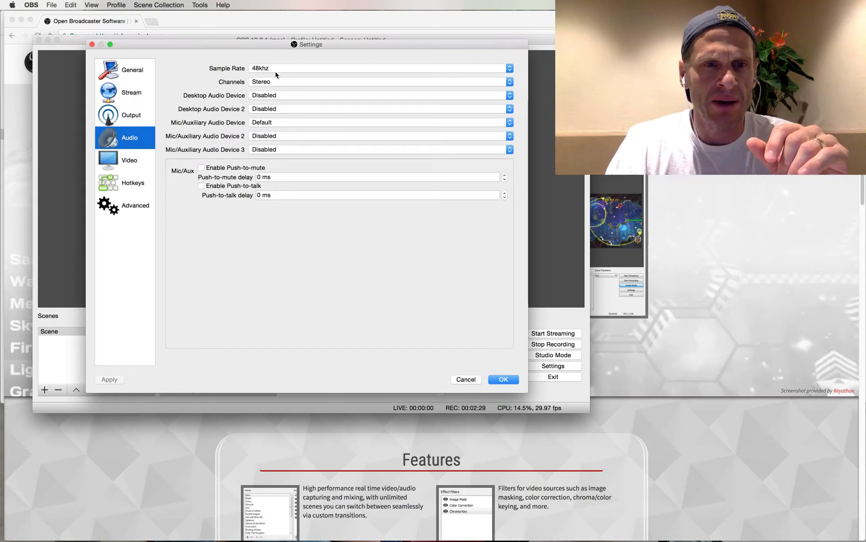
pyautogui.click(130, 165)
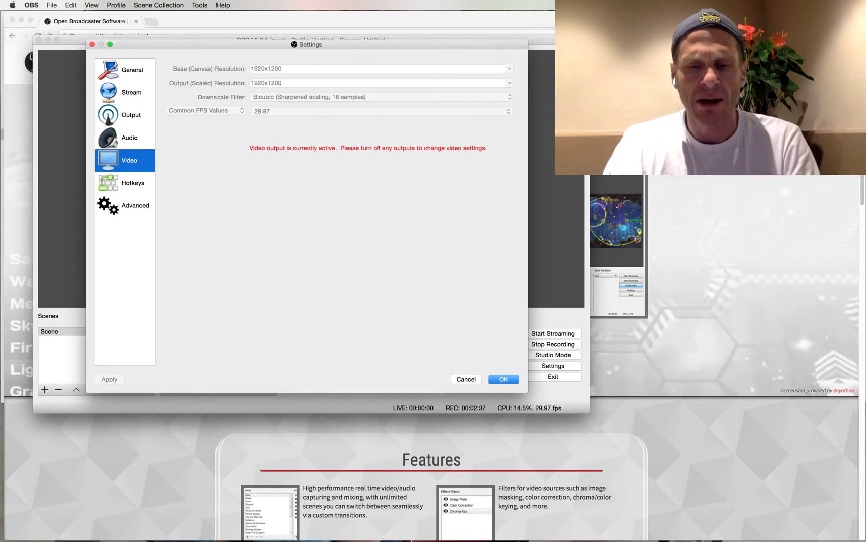
pyautogui.moveTo(464, 534)
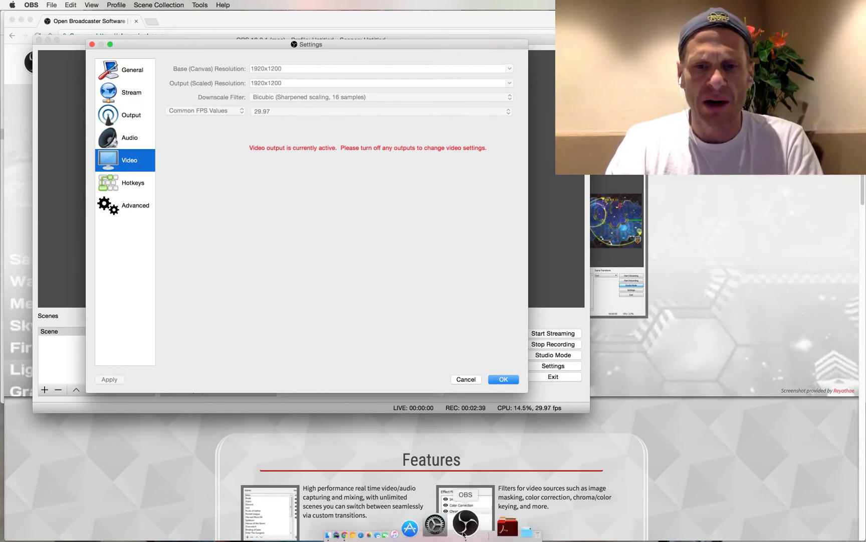
pyautogui.click(455, 527)
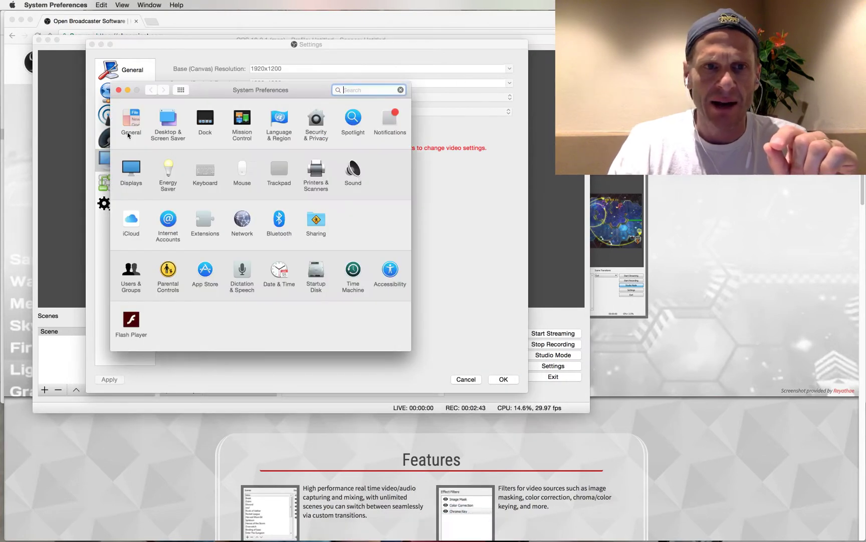
pyautogui.click(135, 168)
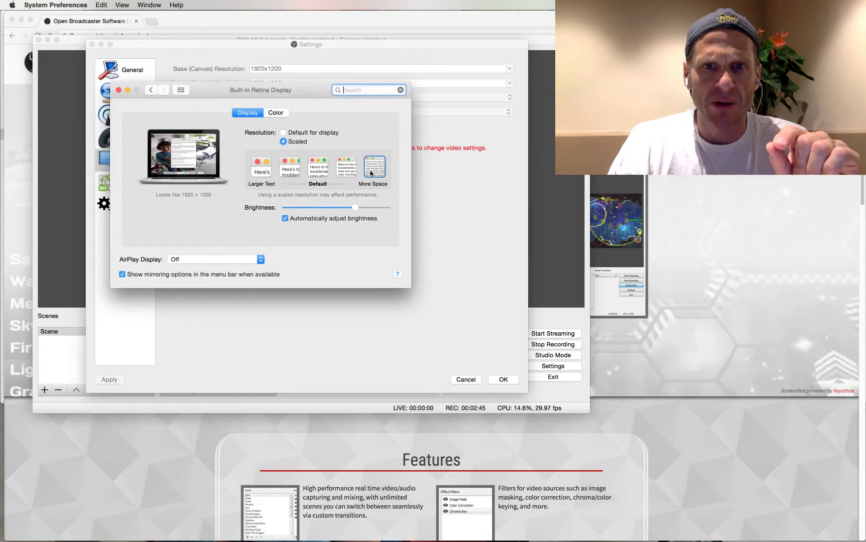
pyautogui.moveTo(379, 170)
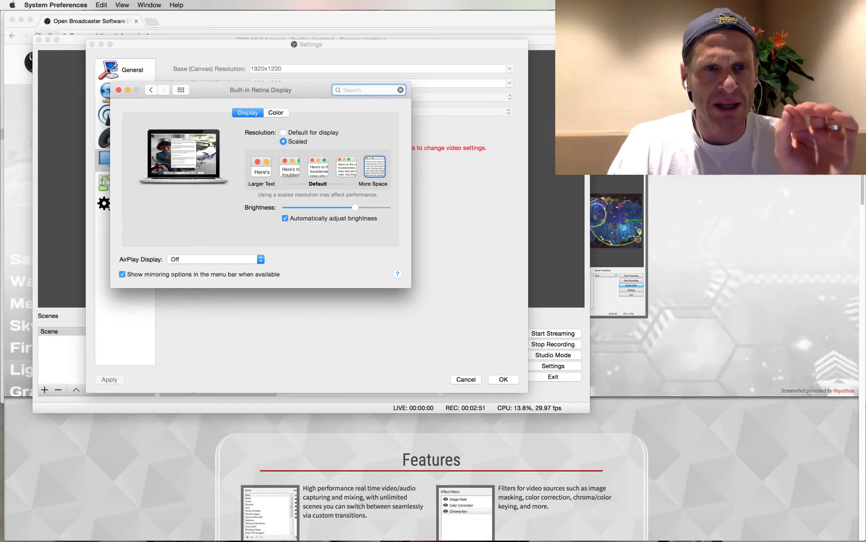
pyautogui.click(119, 89)
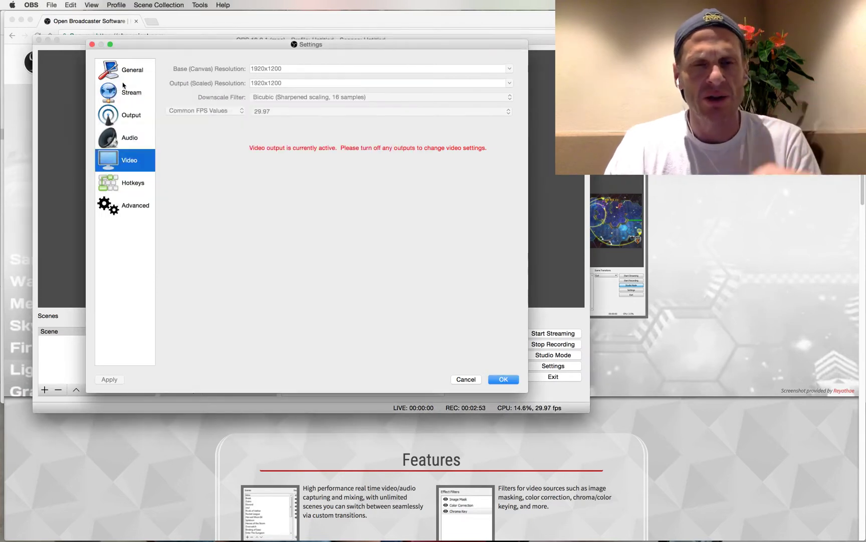
pyautogui.click(472, 380)
# Step: Launch Premiere Pro CC 2017 via Spotlight and create a new project named briantest2
pyautogui.click(672, 190)
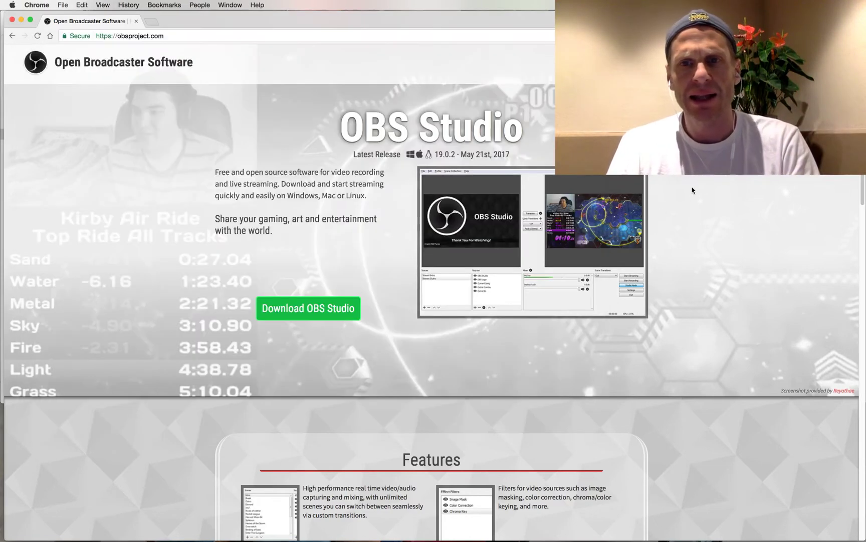
pyautogui.press('super+Tab')
pyautogui.press('super+shift+Tab')
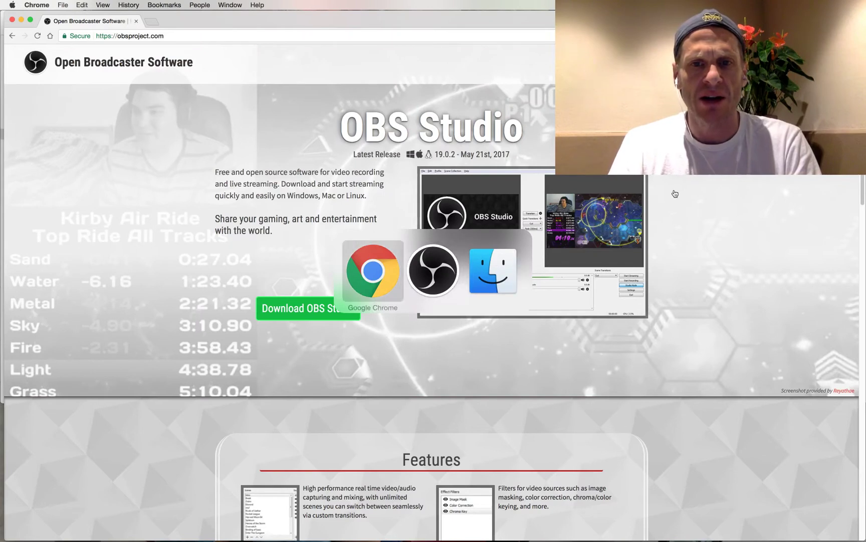
pyautogui.press('super+space')
pyautogui.write('premi')
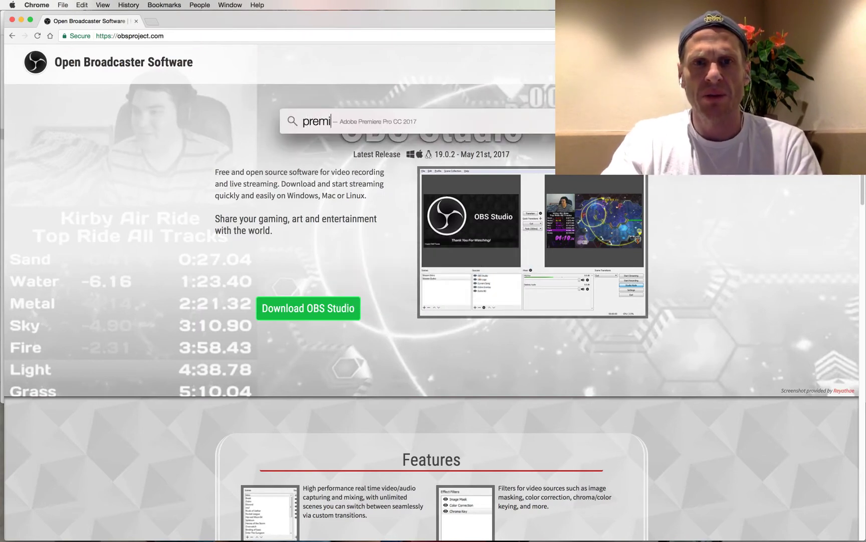
pyautogui.press('Return')
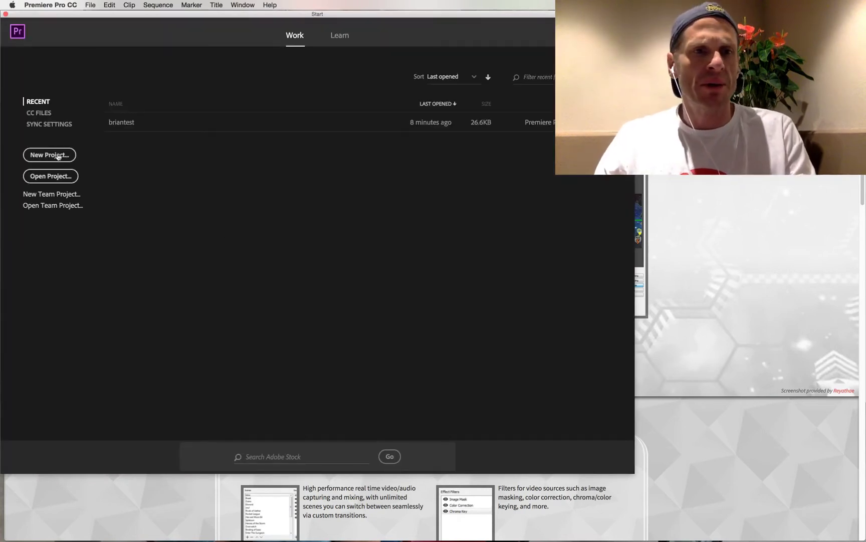
pyautogui.click(58, 156)
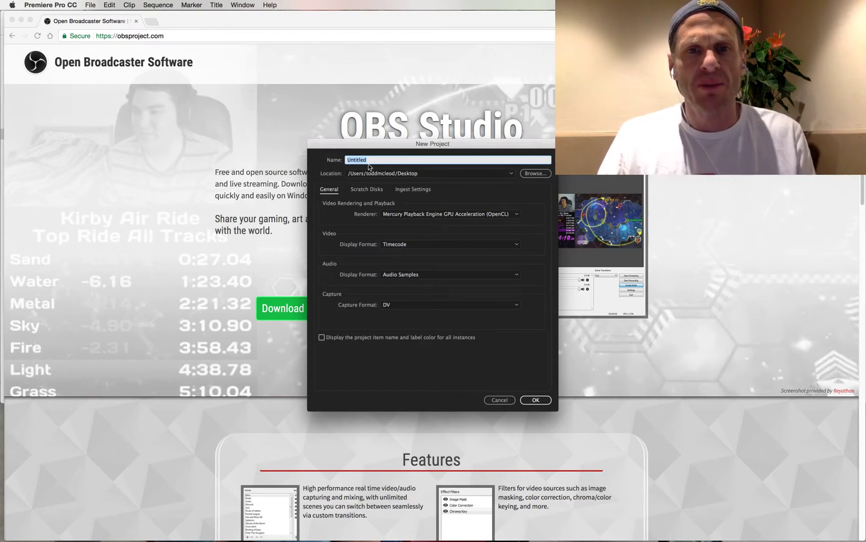
pyautogui.write('briantest2')
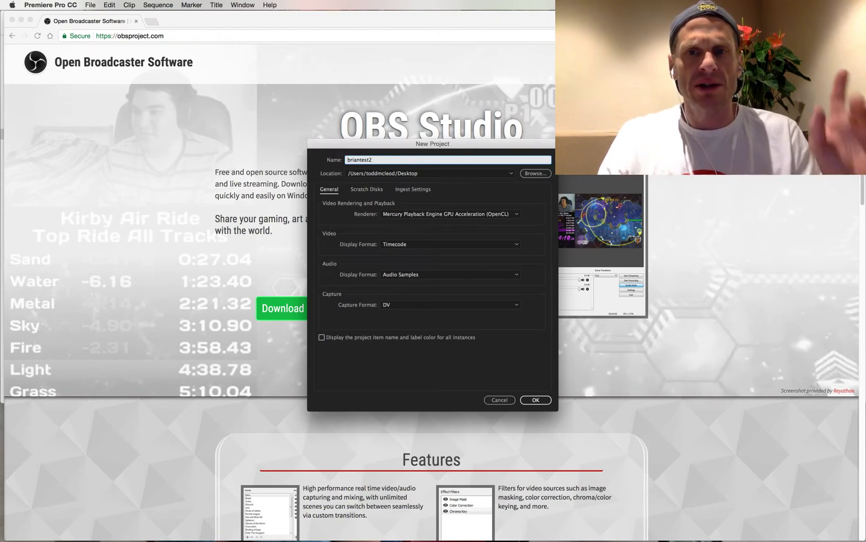
pyautogui.click(536, 400)
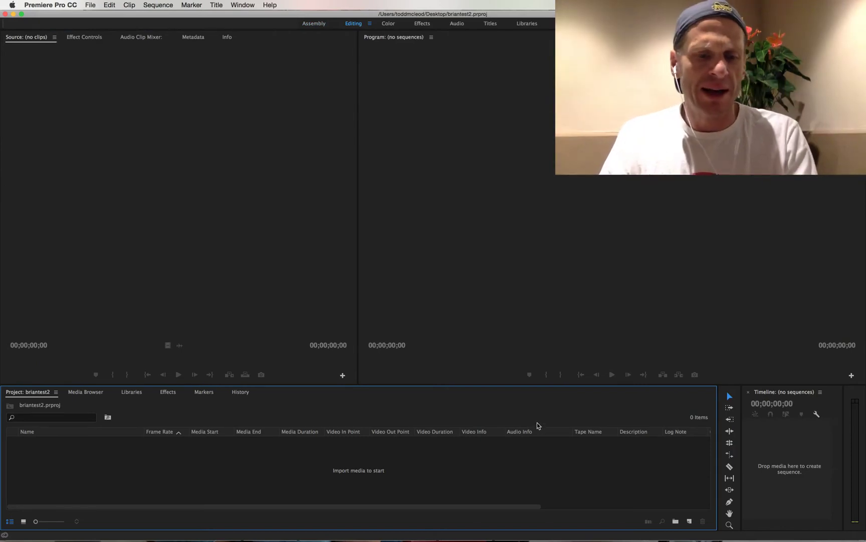
# Step: Return to Finder and view Sample 4K WIDE RES.MP4's details (3840 × 2160, 461.7 MB, 01:01)
pyautogui.press('super+Tab')
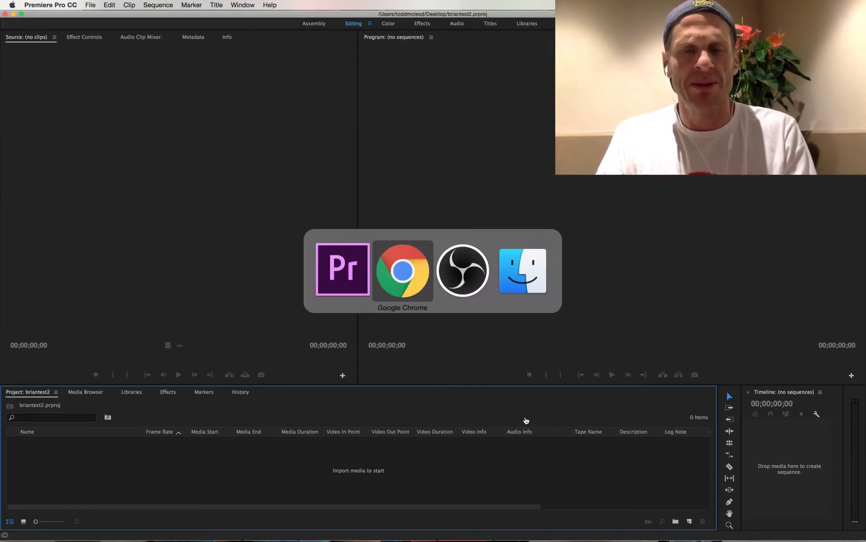
pyautogui.press('super+Tab')
pyautogui.press('super+Tab')
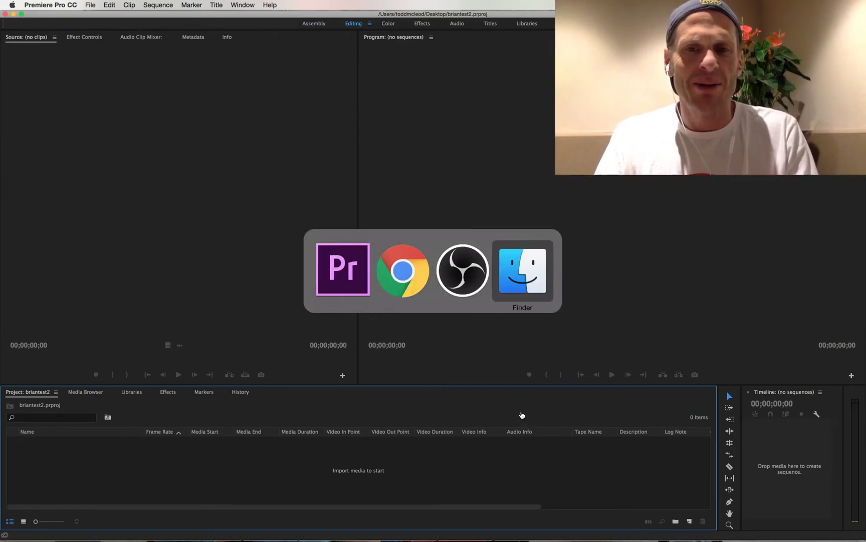
pyautogui.click(232, 48)
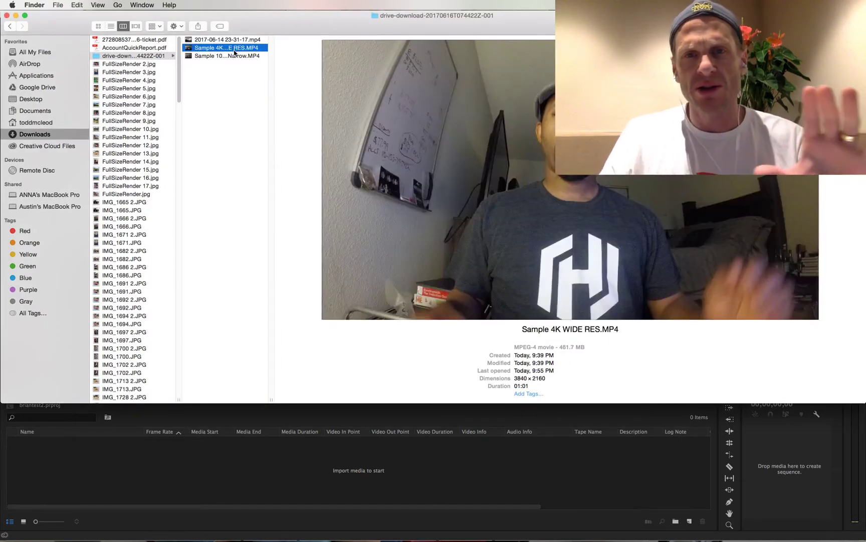
pyautogui.click(233, 48)
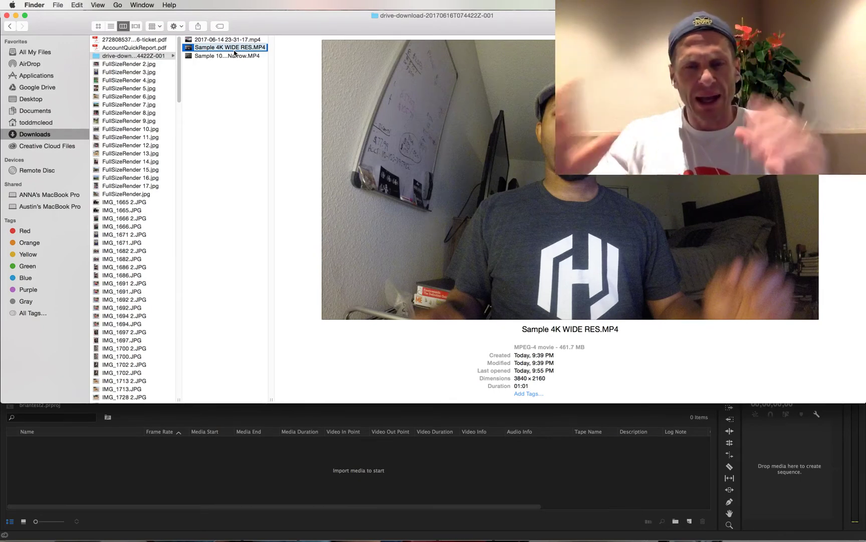
pyautogui.press('Return')
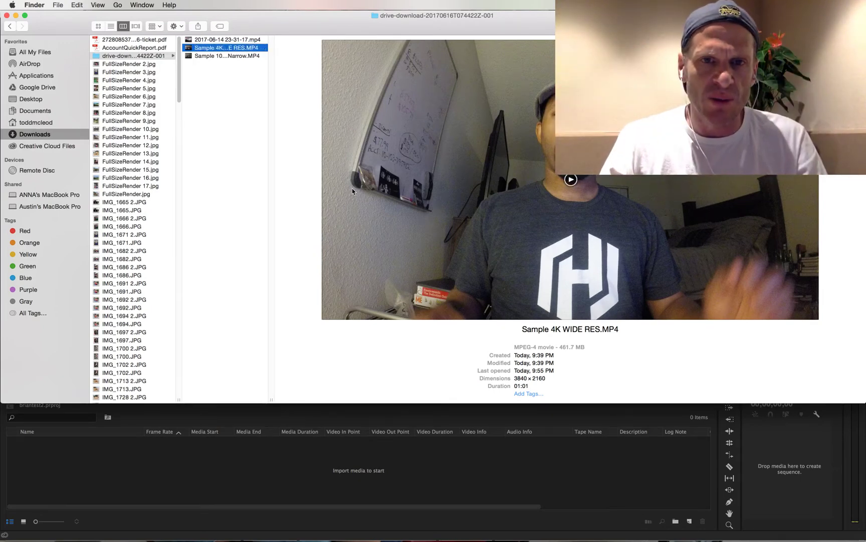
pyautogui.click(245, 58)
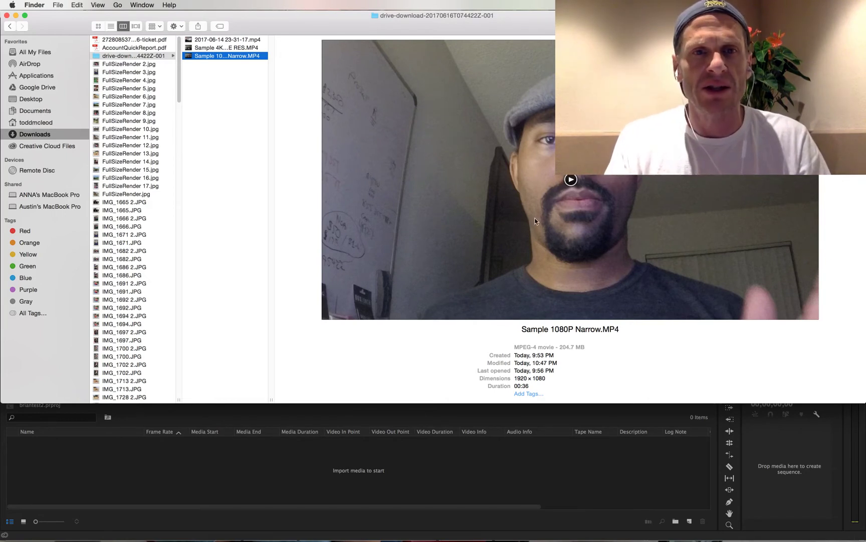
pyautogui.click(211, 41)
pyautogui.keyDown('super'); pyautogui.click(213, 54); pyautogui.keyUp('super')
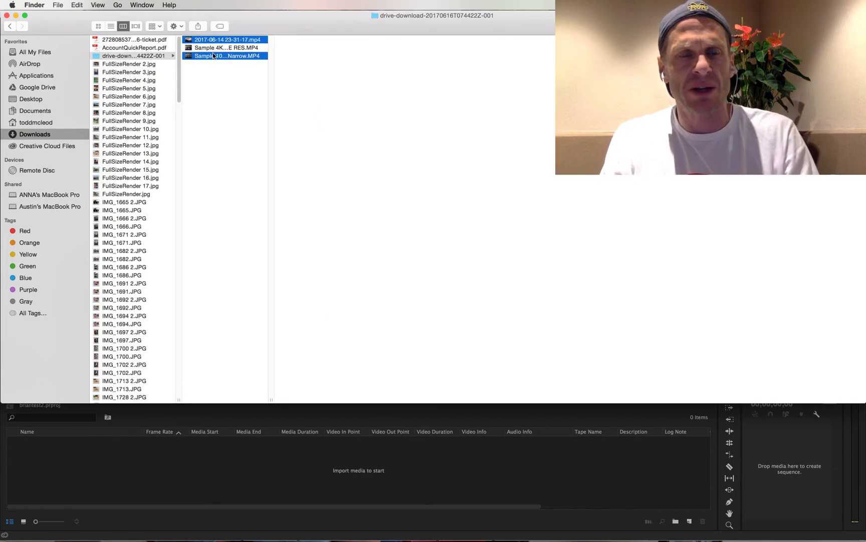
# Step: Drag the two selected clips into Premiere's briantest2 Project panel
pyautogui.press('super+Tab')
pyautogui.press('super+Tab')
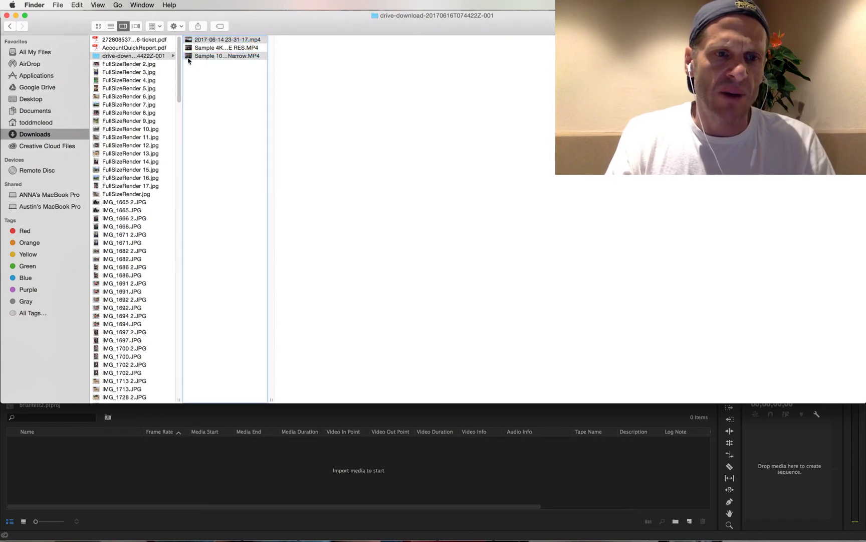
pyautogui.moveTo(195, 58); pyautogui.dragTo(151, 200)
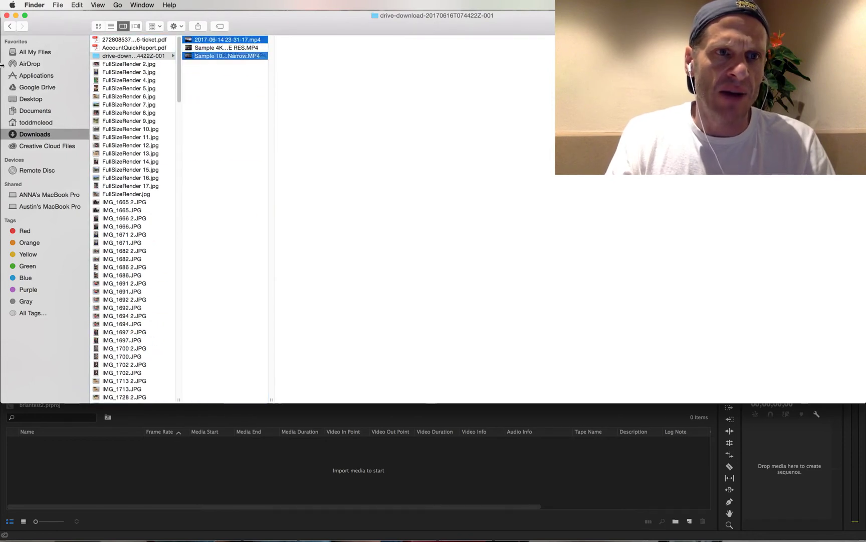
pyautogui.moveTo(80, 15); pyautogui.dragTo(415, 15)
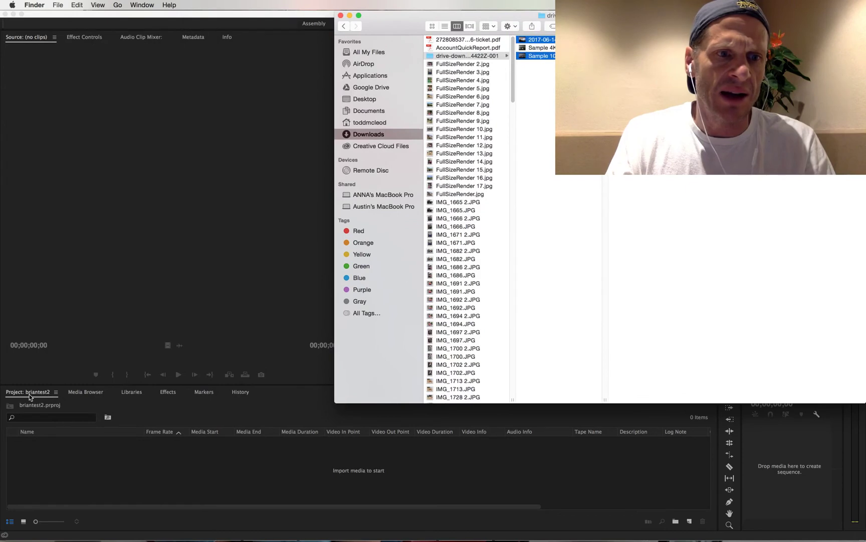
pyautogui.click(531, 58)
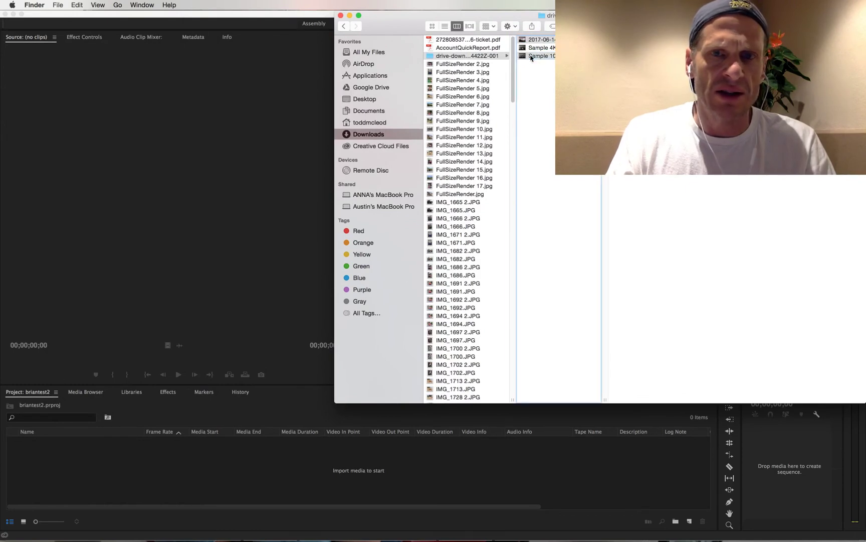
pyautogui.moveTo(532, 58); pyautogui.dragTo(64, 459)
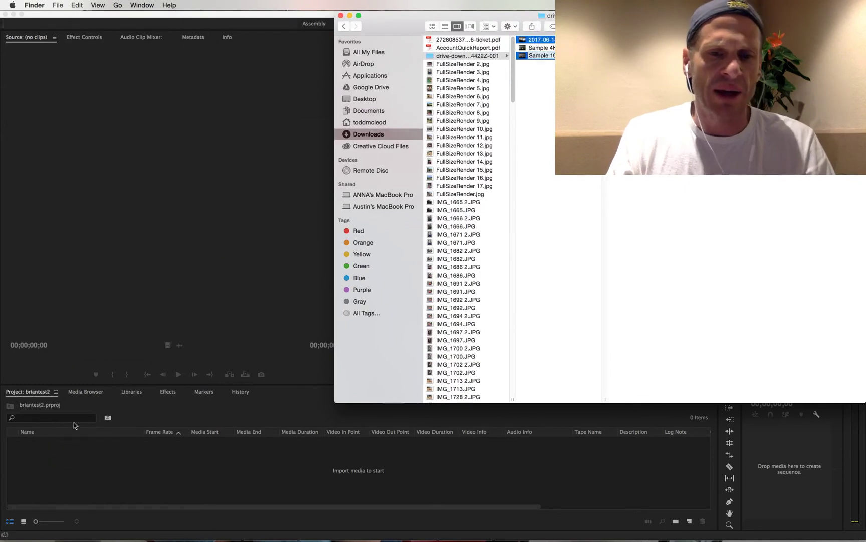
# Step: Widen the Timeline and compare the two clips' frame rates, 29.97 vs 30.00 fps
pyautogui.click(745, 441)
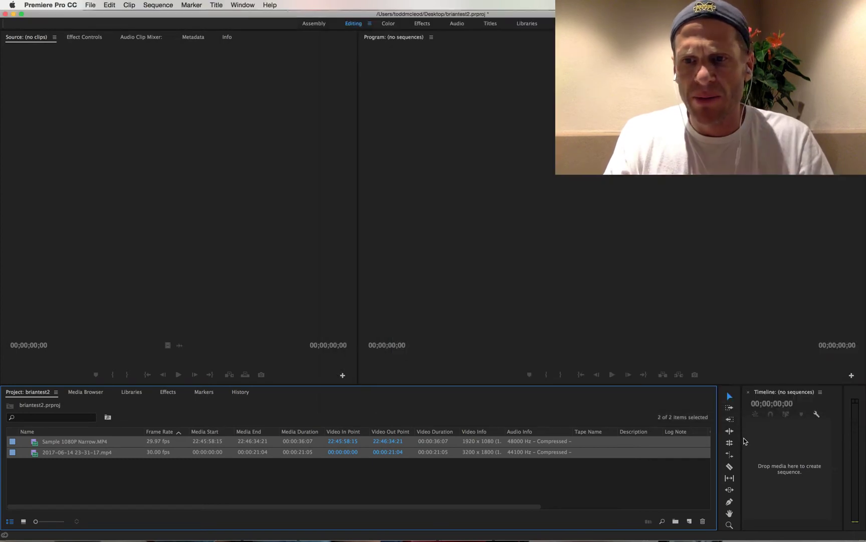
pyautogui.moveTo(742, 437); pyautogui.dragTo(669, 460)
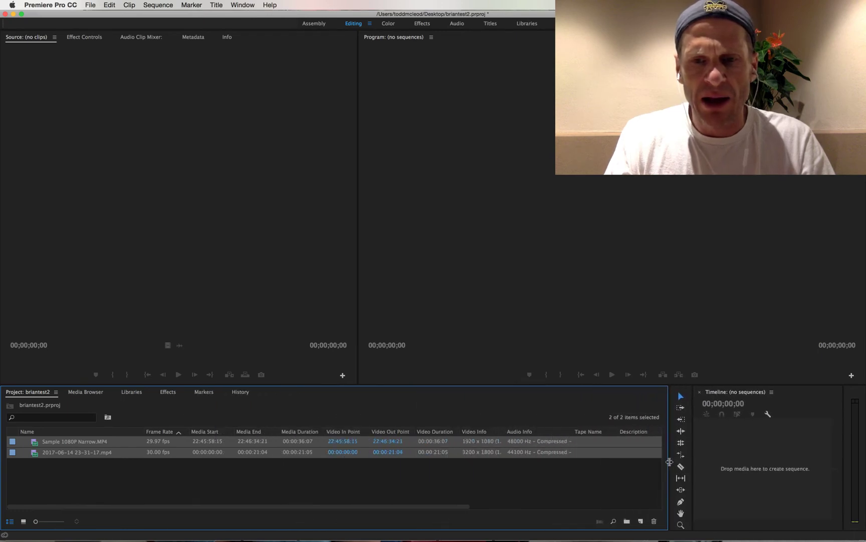
pyautogui.click(81, 444)
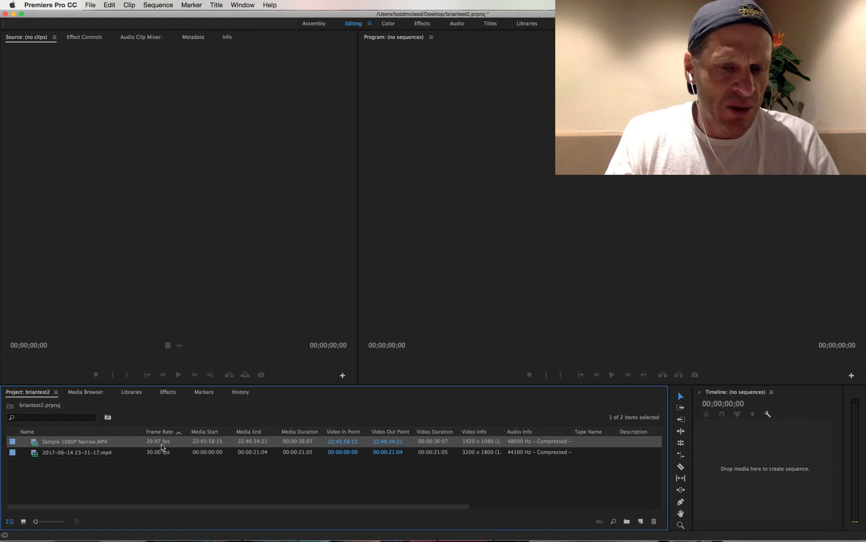
pyautogui.click(87, 454)
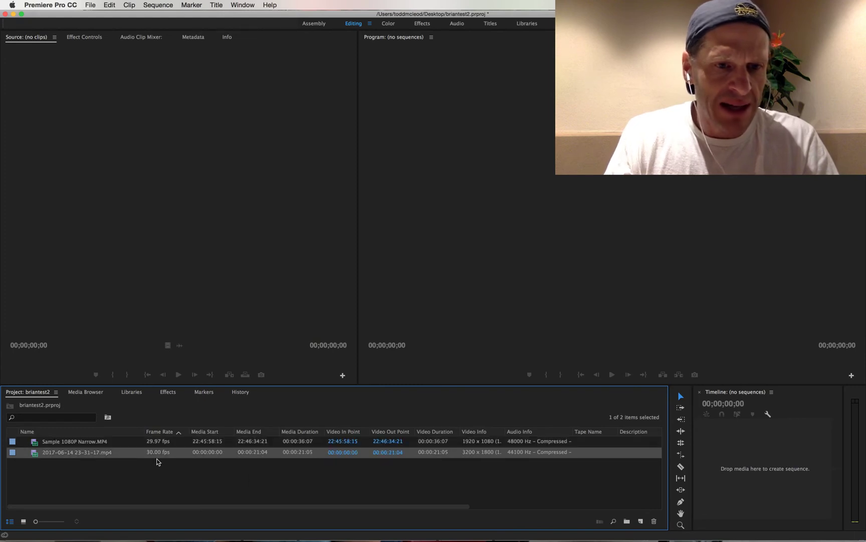
# Step: Check the 29.97 FPS frame rate on the OBS Video settings page
pyautogui.press('super+Tab')
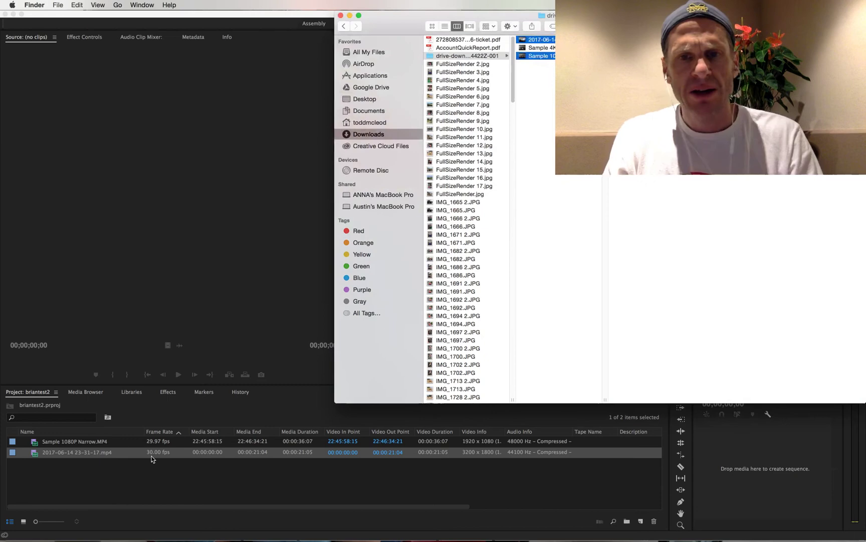
pyautogui.press('super+Tab')
pyautogui.press('super+Tab')
pyautogui.press('super+Tab')
pyautogui.press('super+Tab')
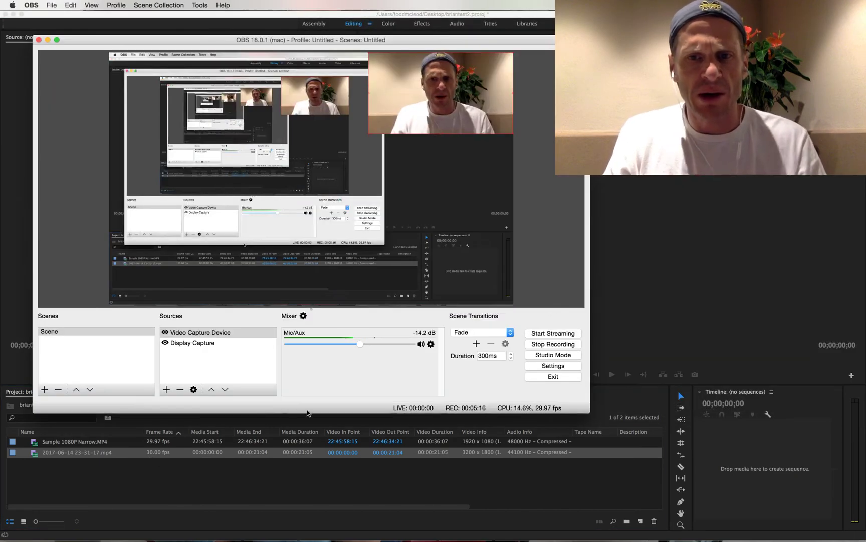
pyautogui.click(553, 365)
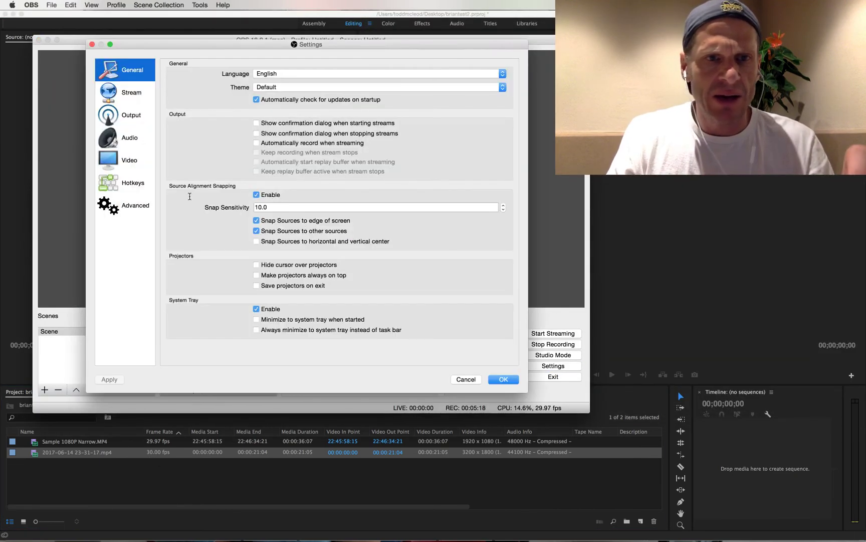
pyautogui.click(133, 164)
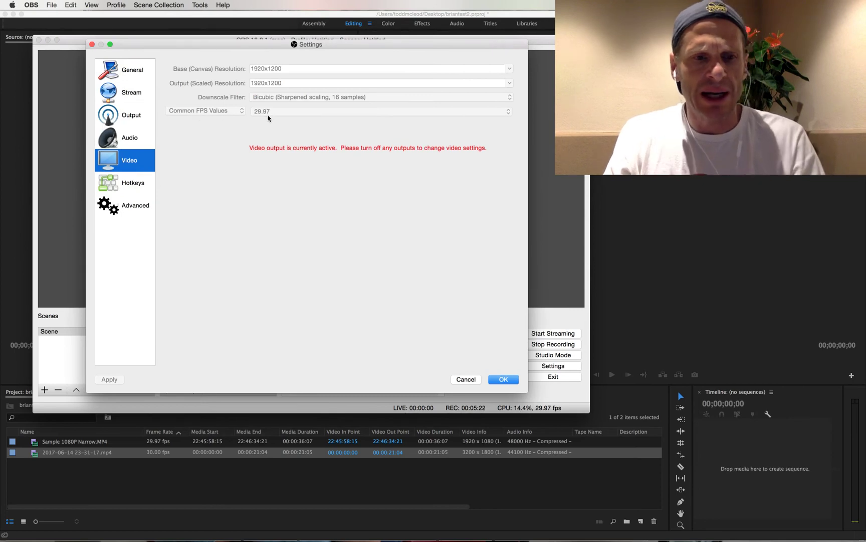
# Step: In Premiere, read the clips' frame rates and audio rates (48000 Hz vs 44100 Hz)
pyautogui.press('super+Tab')
pyautogui.click(157, 442)
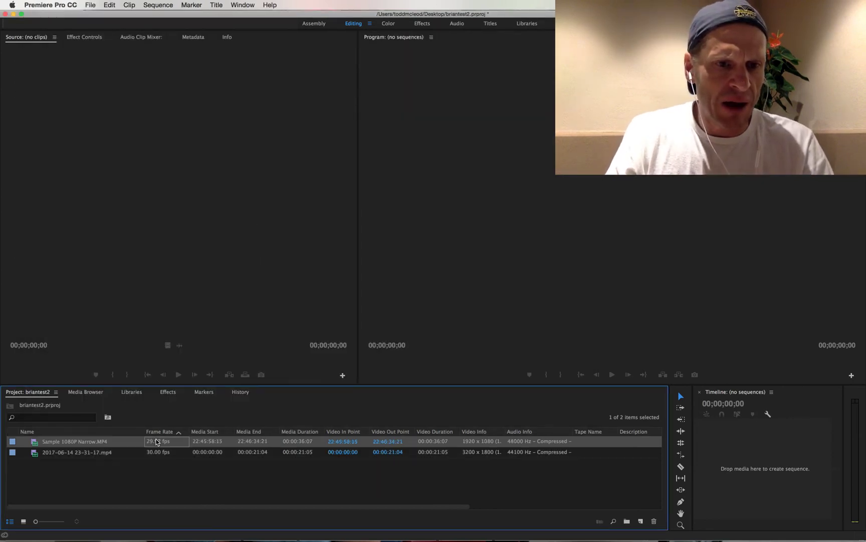
pyautogui.click(160, 454)
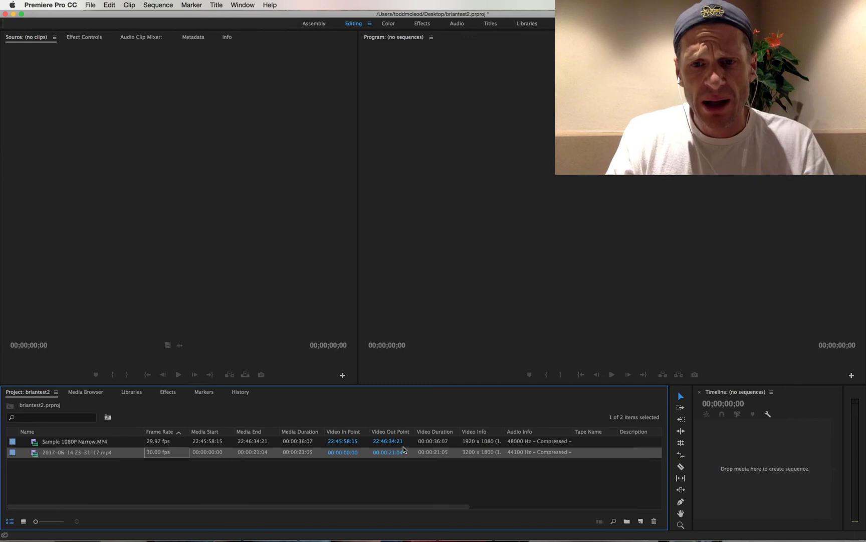
pyautogui.click(522, 444)
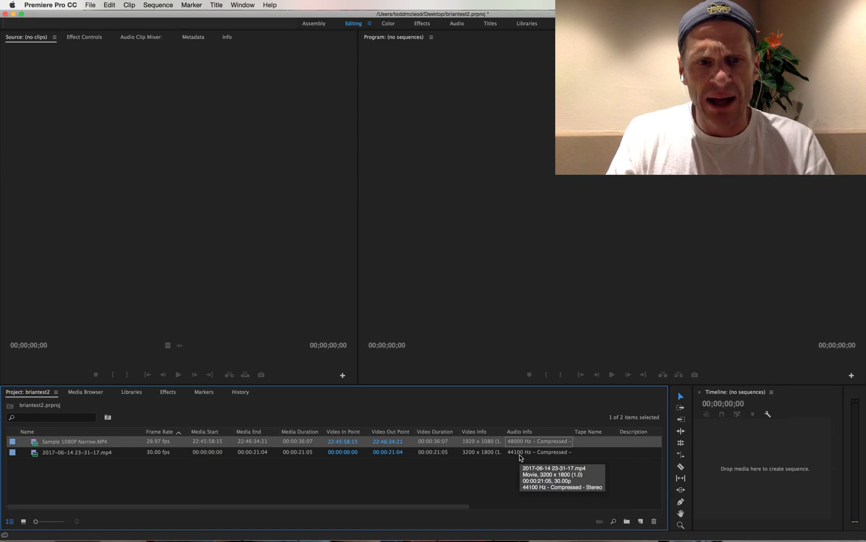
pyautogui.click(520, 454)
# Step: Show the 48khz sample rate on the OBS Audio settings page
pyautogui.press('super+Tab')
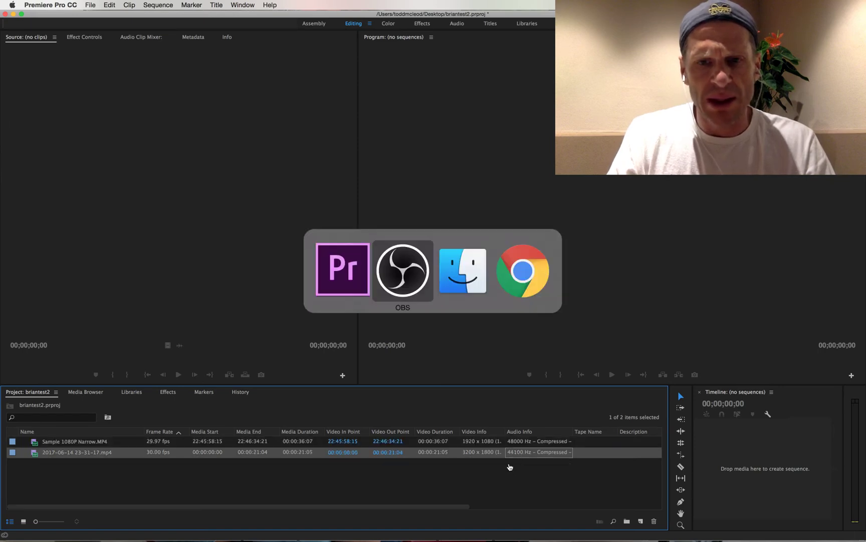
pyautogui.press('super+Tab')
pyautogui.press('super+Tab')
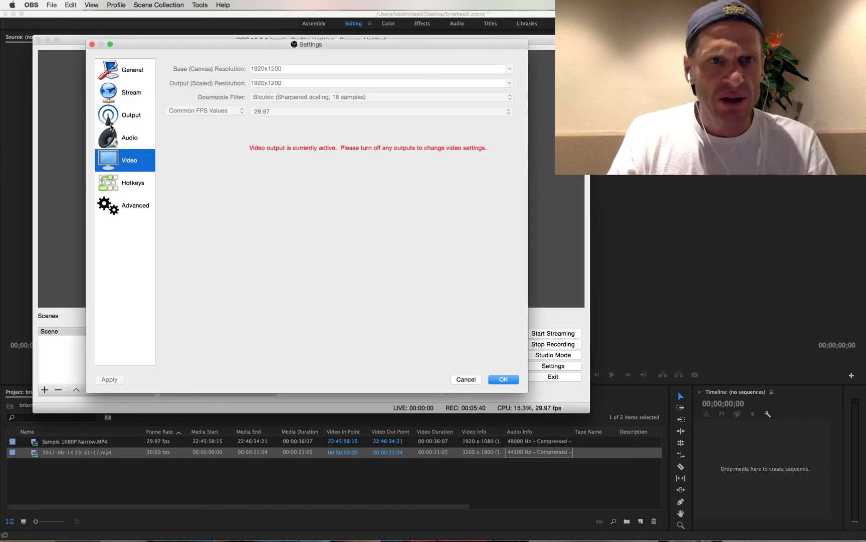
pyautogui.click(135, 141)
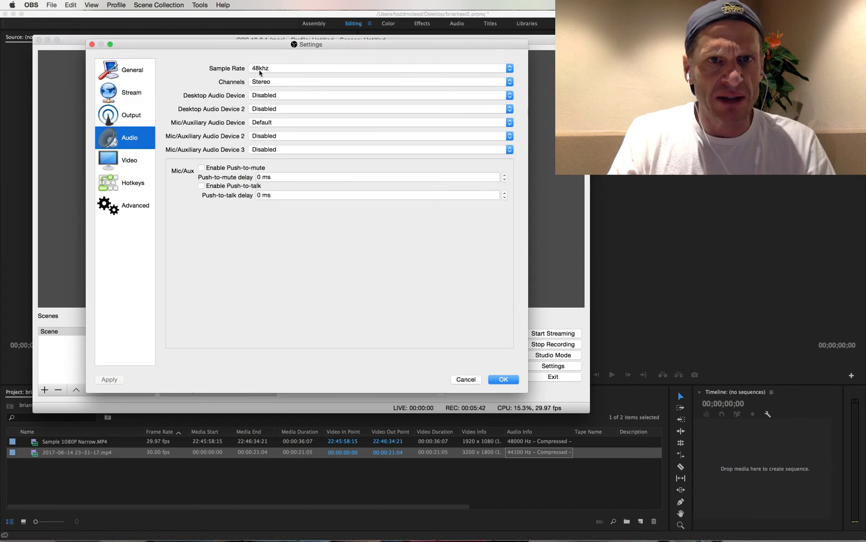
# Step: Compare the clips' frame rates and audio rates (48000 Hz, 44100 Hz) in Premiere
pyautogui.press('super+Tab')
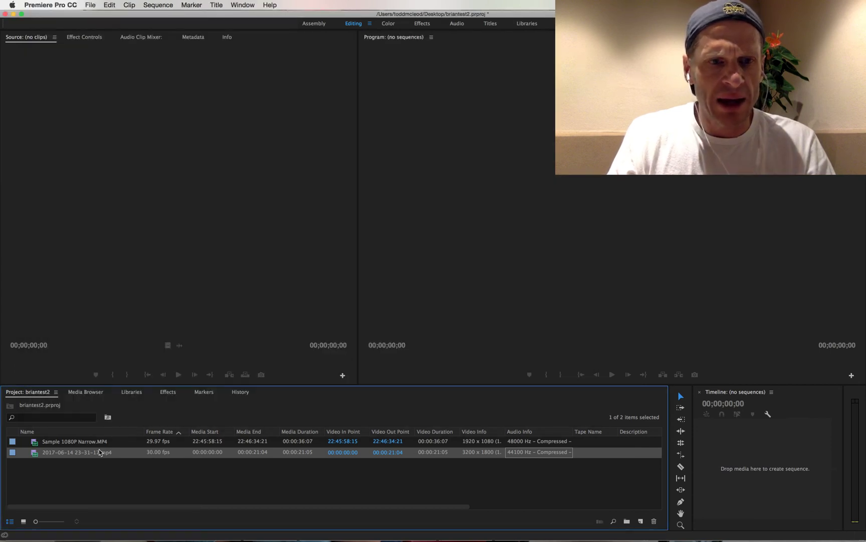
pyautogui.click(95, 442)
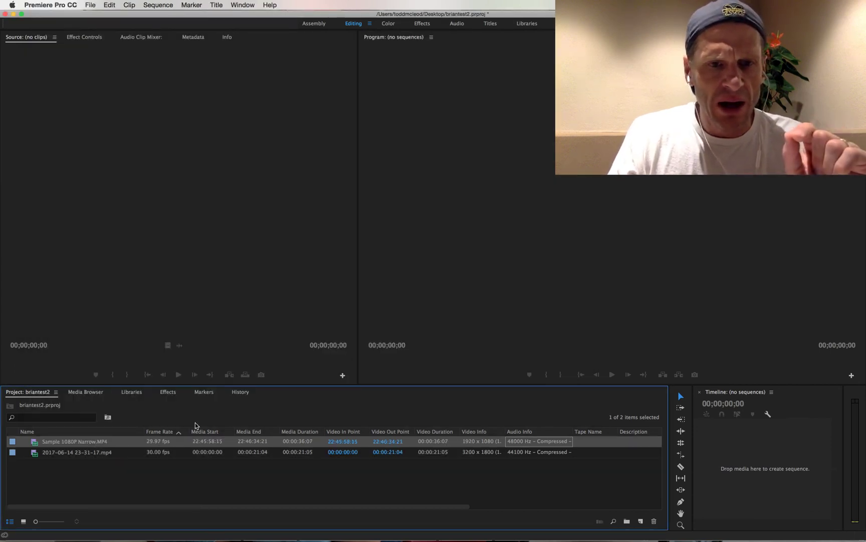
pyautogui.click(157, 452)
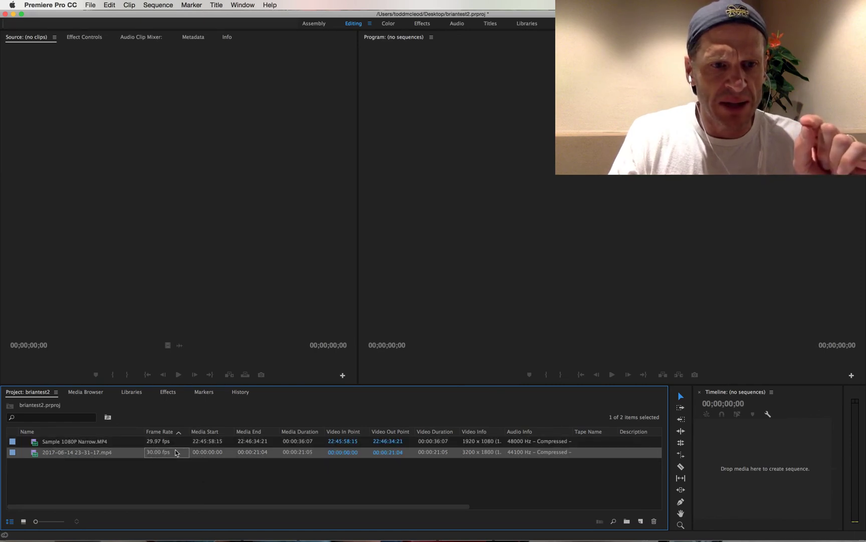
pyautogui.click(520, 442)
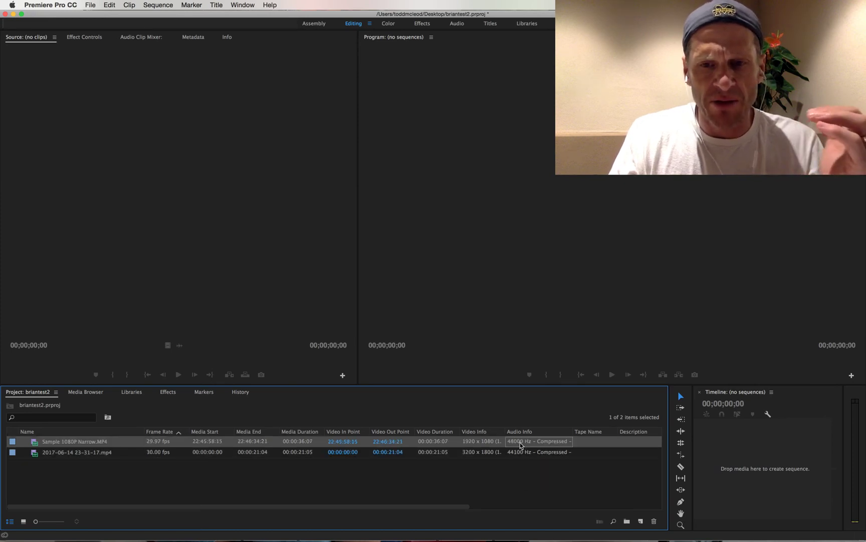
pyautogui.click(519, 452)
pyautogui.click(520, 443)
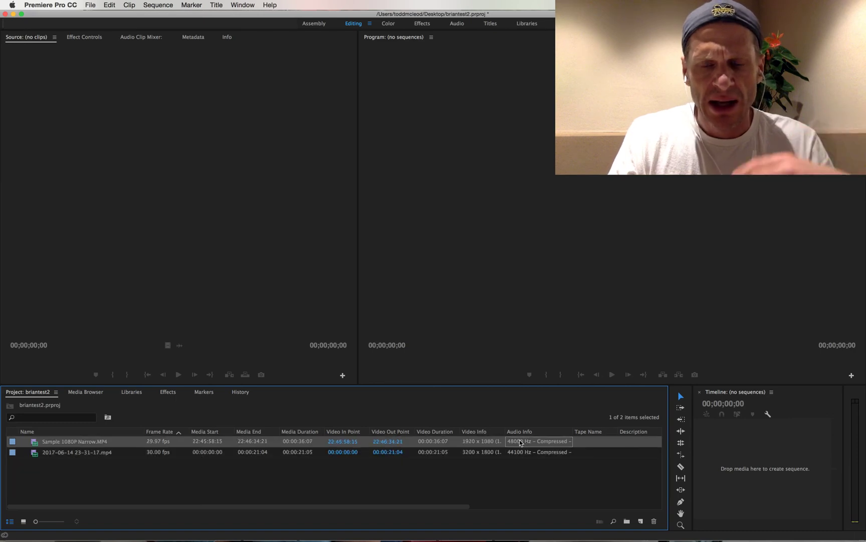
pyautogui.click(519, 451)
# Step: Recheck the OBS Video page, cancel out of Settings, and return to Premiere
pyautogui.press('super+Tab')
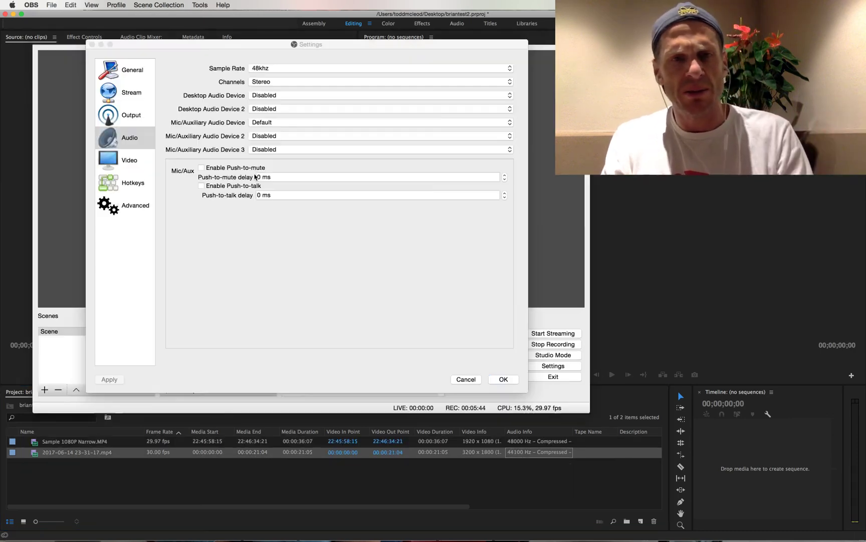
pyautogui.click(129, 160)
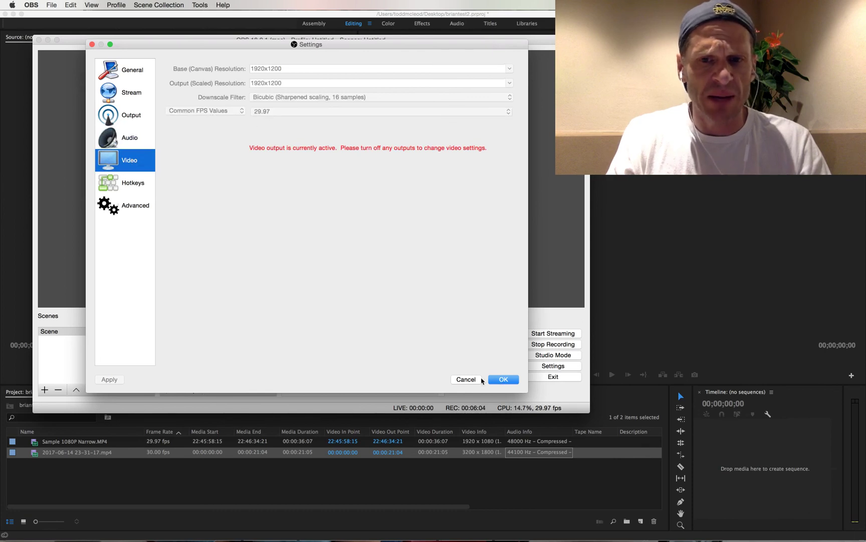
pyautogui.click(475, 380)
pyautogui.click(691, 385)
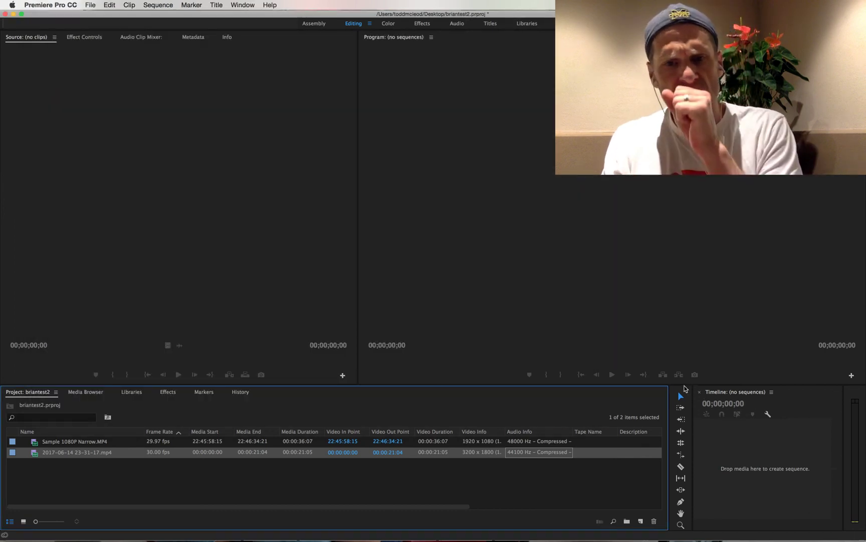
# Step: Drag the Project panel divider left to widen the still-empty Timeline
pyautogui.moveTo(692, 402); pyautogui.dragTo(356, 393)
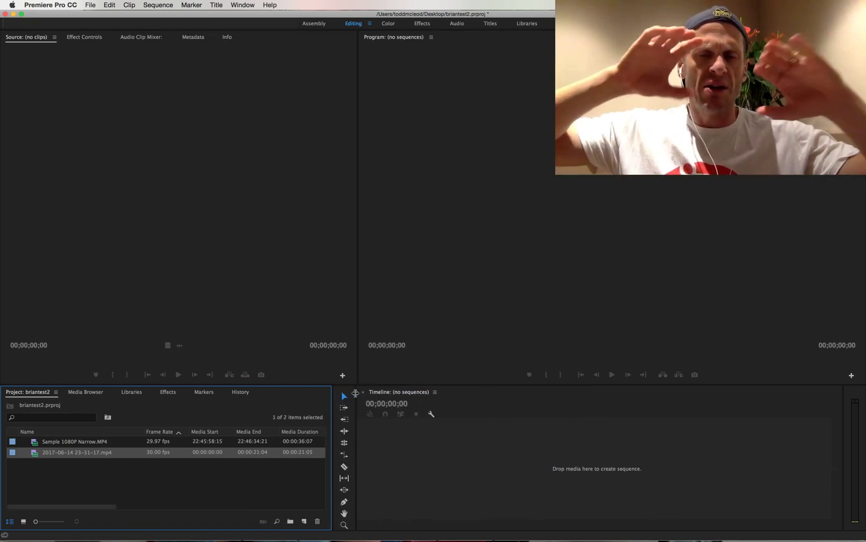